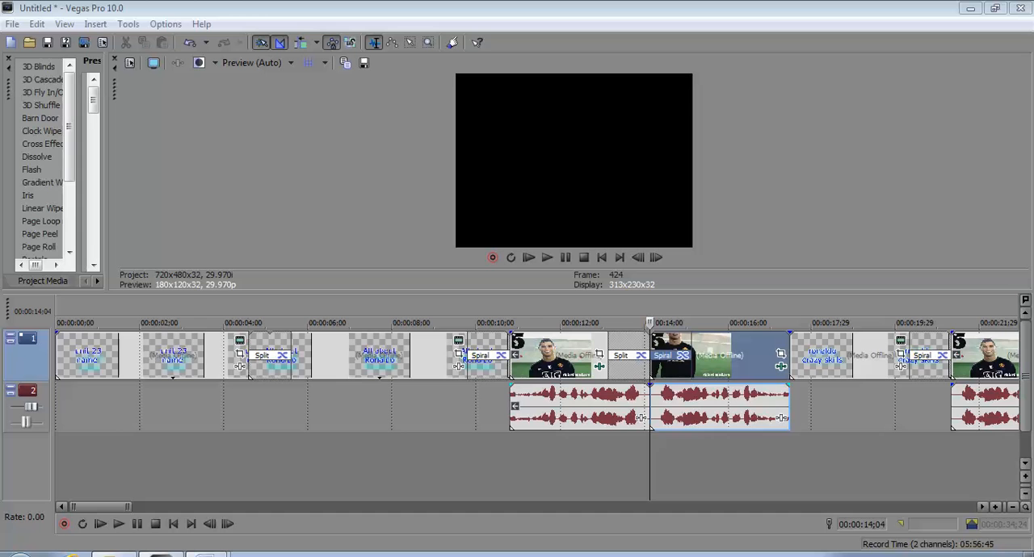
left_click(343, 356)
scroll(343, 356, "down", 3)
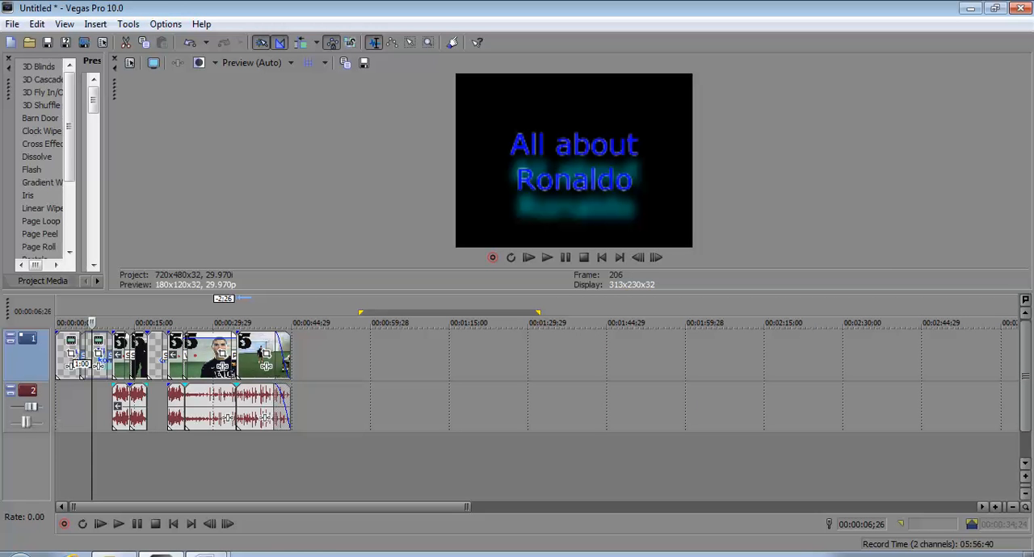
left_click(61, 357)
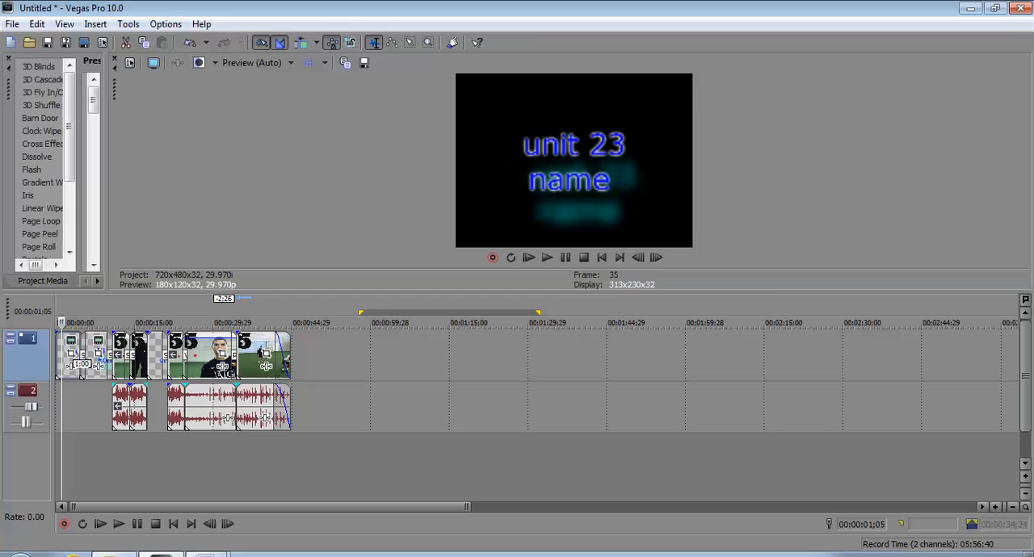
left_click_drag(107, 174, 437, 174)
left_click(283, 281)
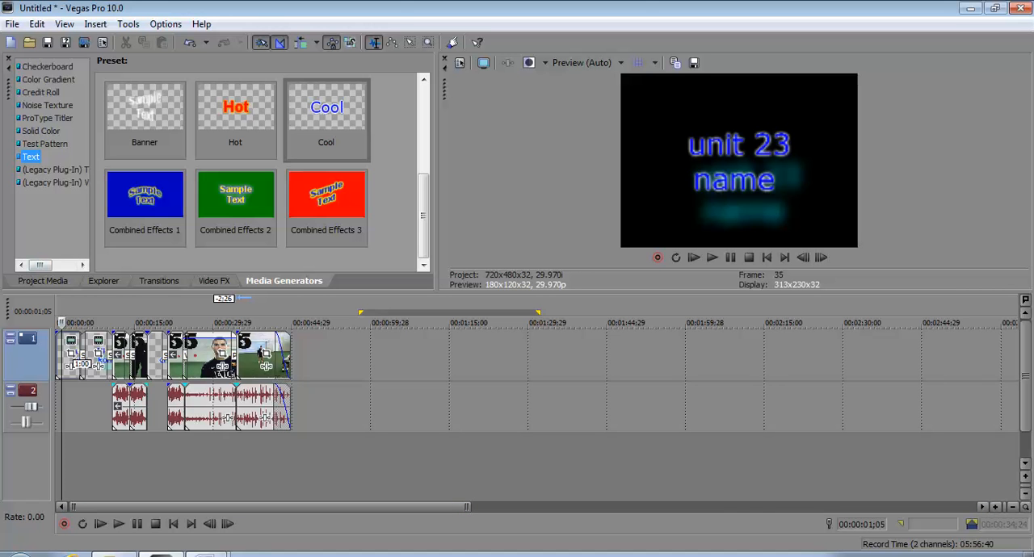
left_click_drag(41, 265, 64, 265)
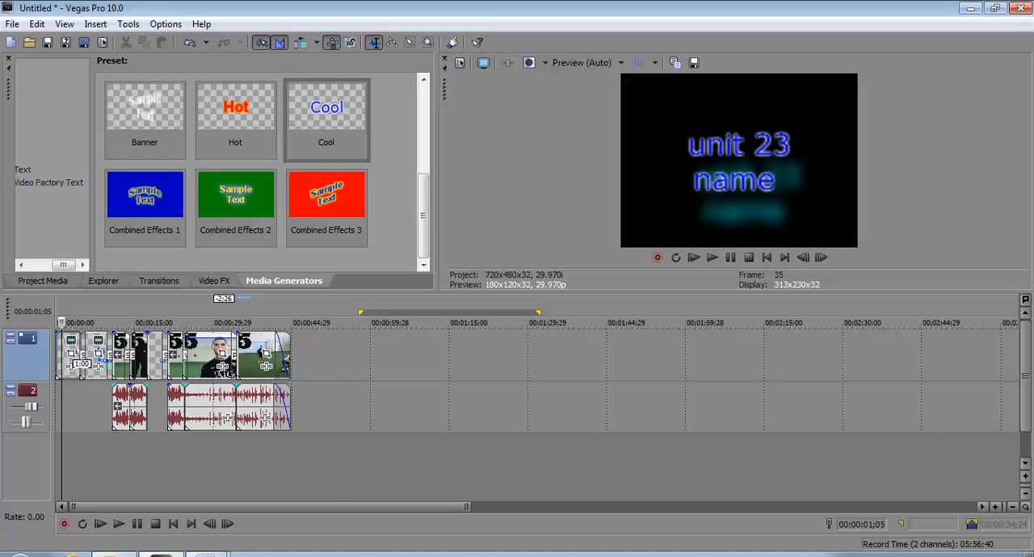
left_click(333, 359)
scroll(334, 359, "up", 2)
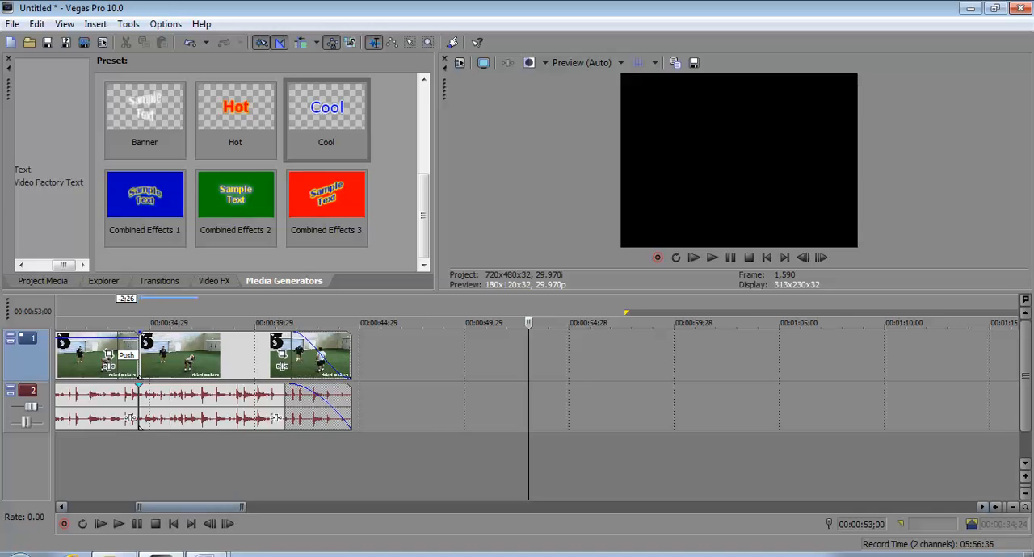
left_click_drag(190, 507, 124, 507)
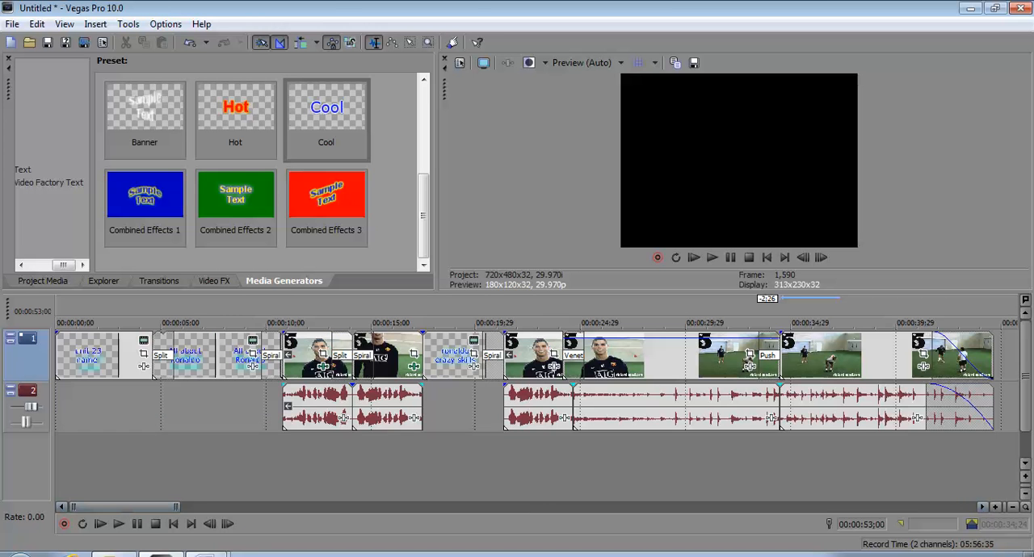
- Select the opening "unit 23 name" title event, narrow the media generators pane, and enlarge the video preview area
left_click(73, 356)
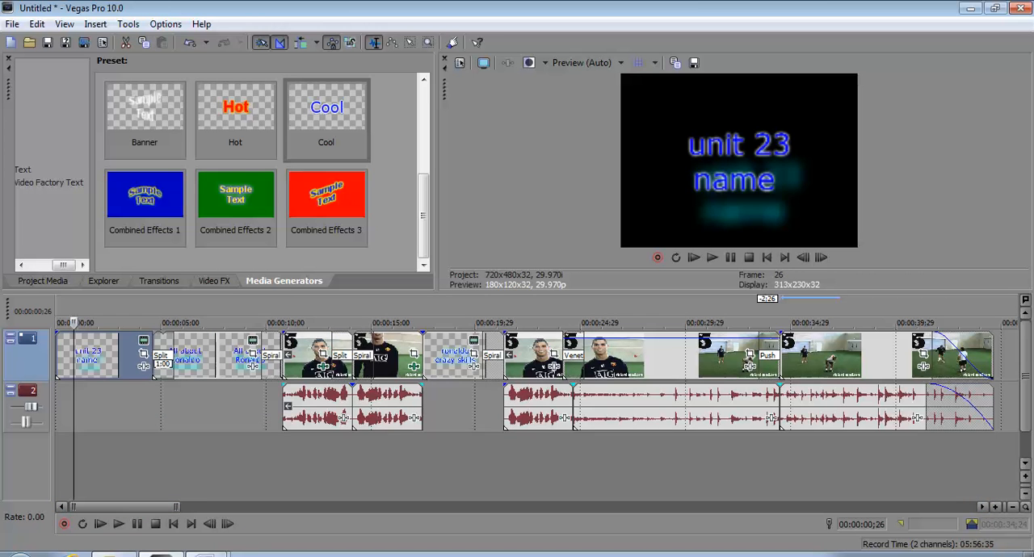
left_click_drag(437, 174, 142, 174)
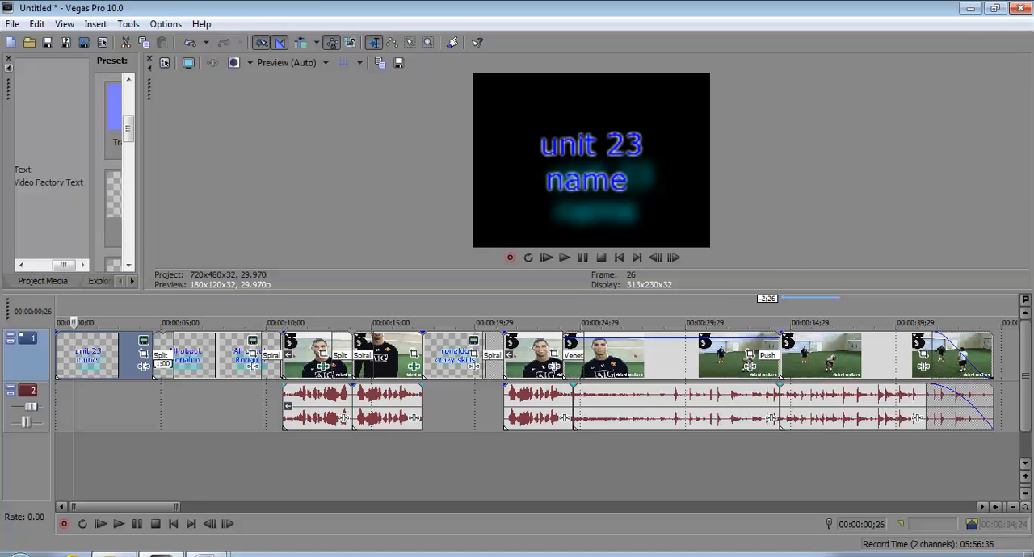
mouse_move(631, 339)
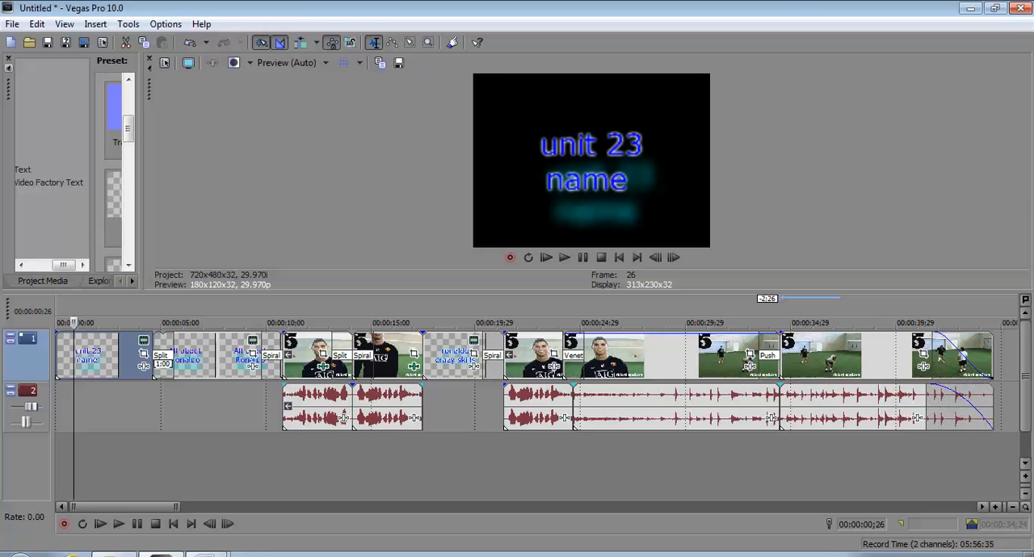
left_click_drag(517, 293, 517, 334)
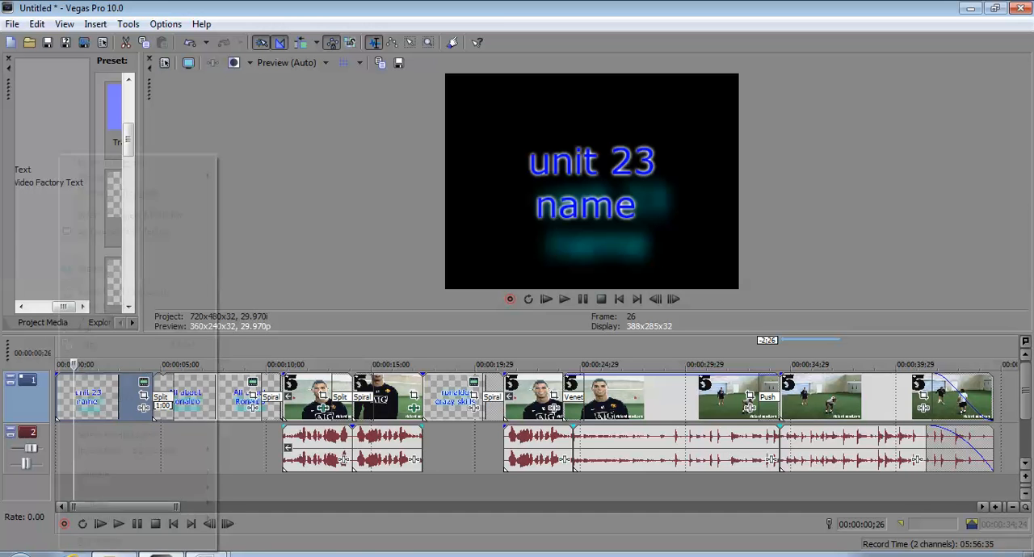
- Try the Sony Mirror media effect on the "unit 23 name" title with its center at X 0.473, Y 0.545, and remove the effect
right_click(59, 397)
key("Escape")
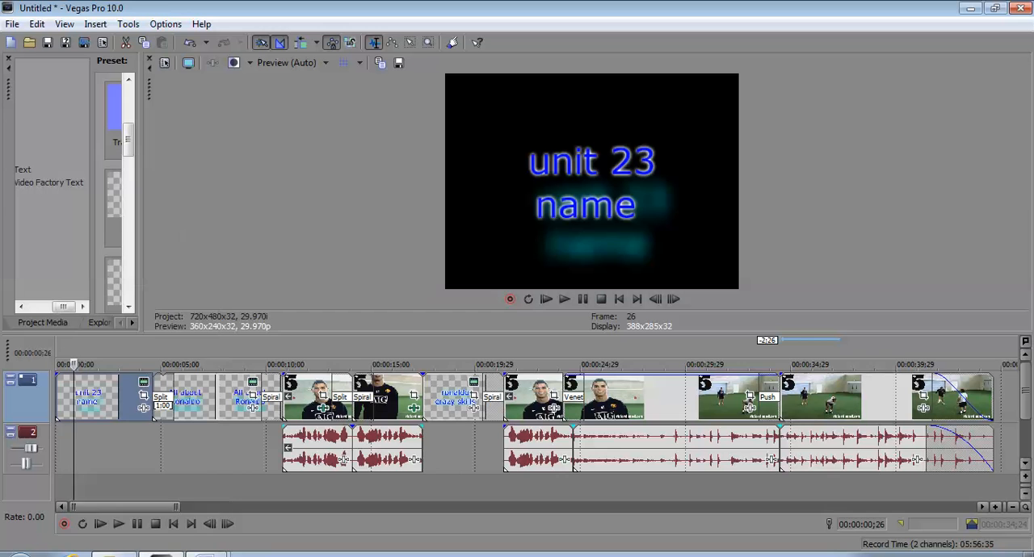
left_click(59, 397)
right_click(58, 396)
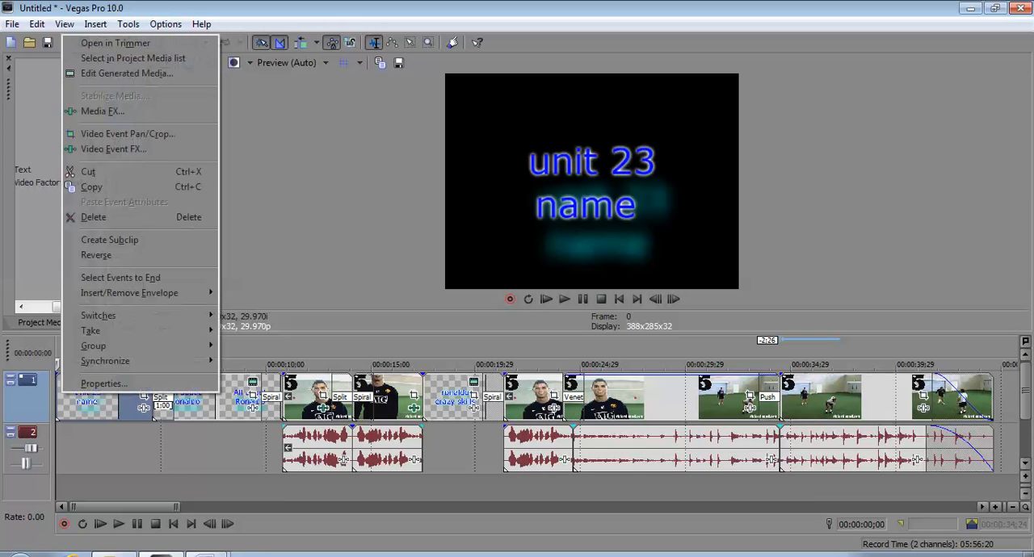
left_click(70, 111)
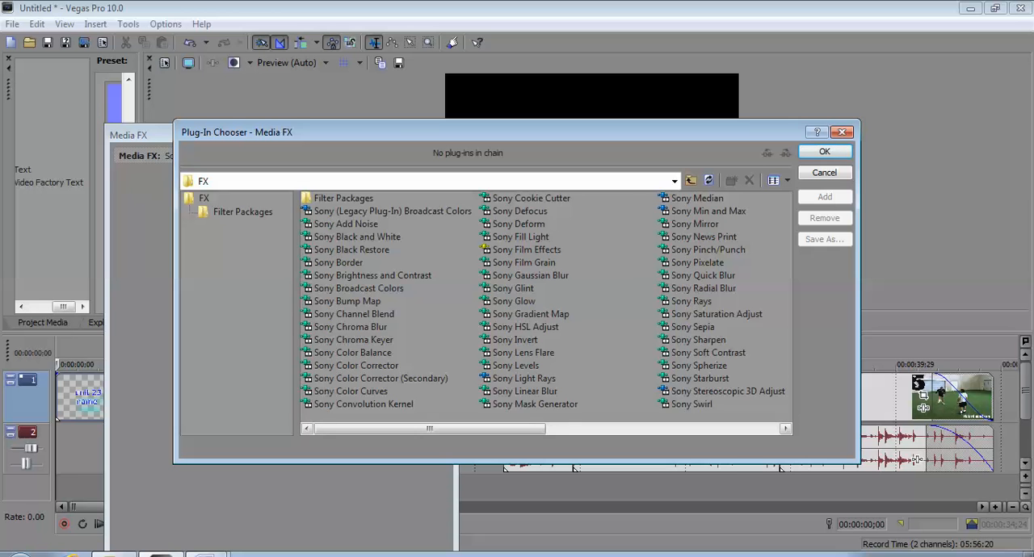
left_click(662, 429)
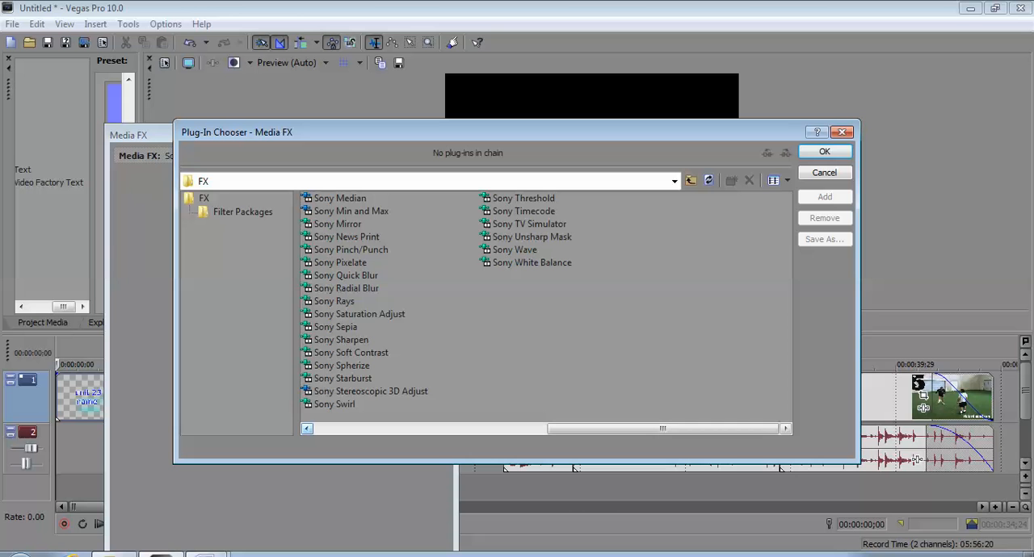
left_click(338, 223)
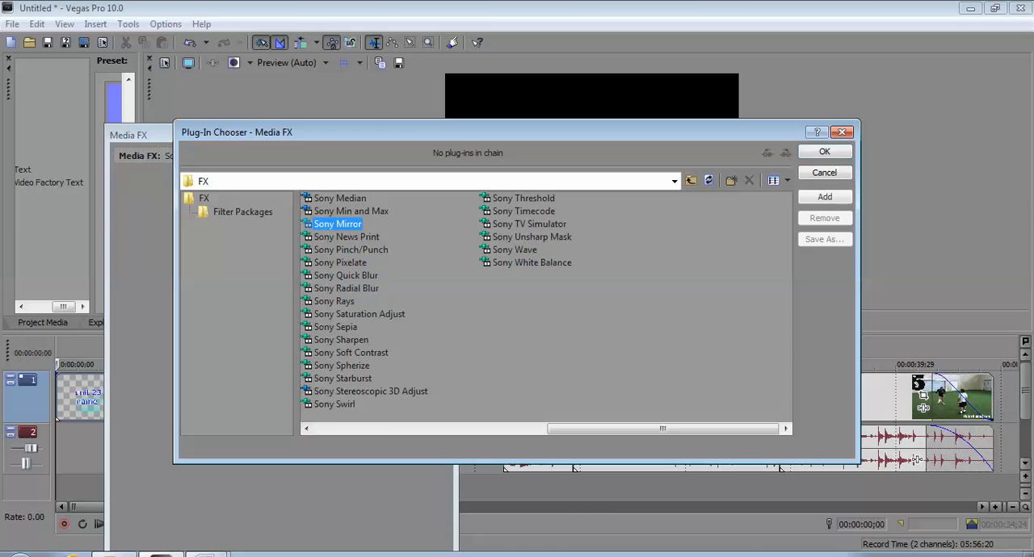
left_click(825, 196)
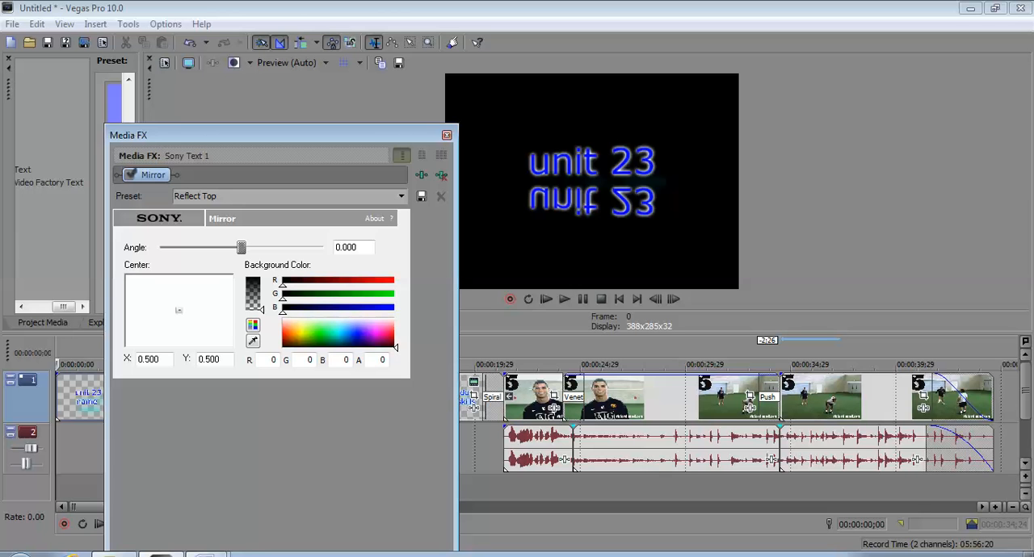
mouse_move(178, 310)
left_mouse_down()
mouse_move(180, 330)
mouse_move(176, 296)
mouse_move(174, 315)
left_mouse_up()
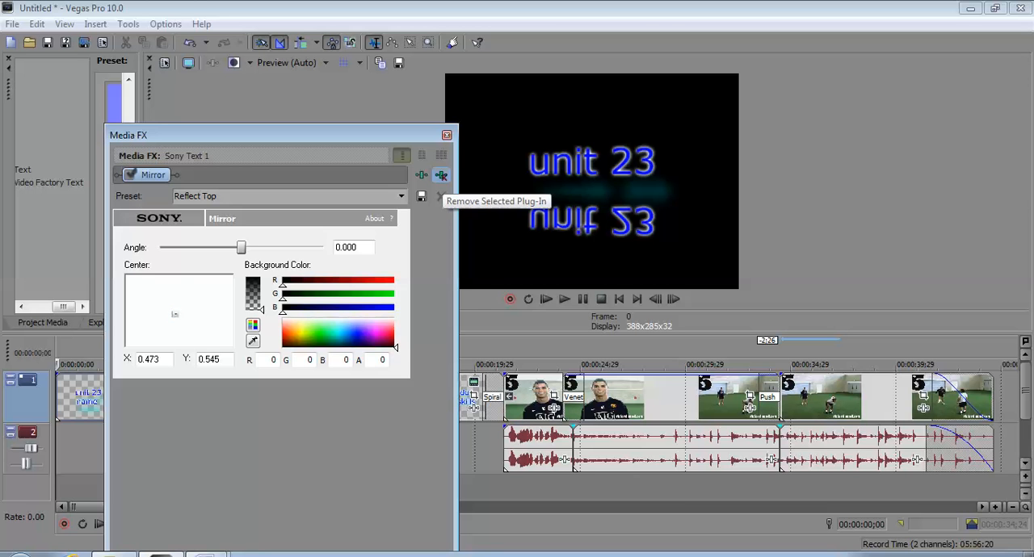
left_click(441, 175)
- Add the Sony Gaussian Blur media effect to the "unit 23 name" title with horizontal and vertical ranges of 0.000
right_click(135, 396)
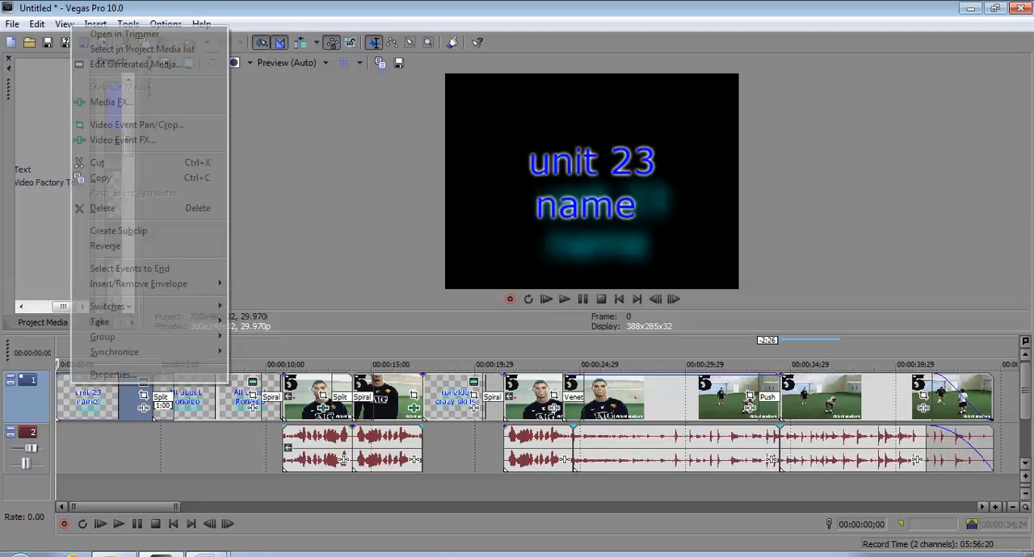
left_click(113, 101)
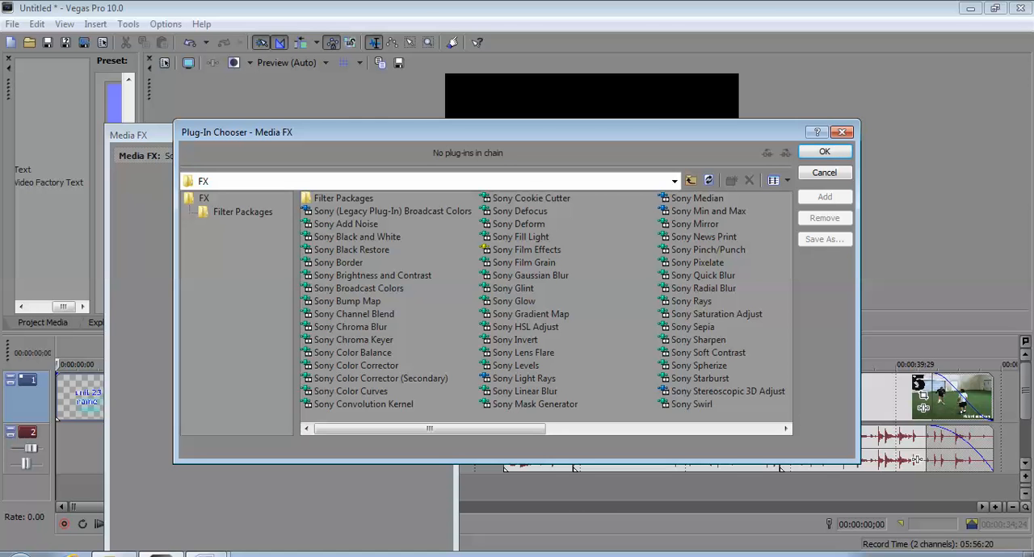
left_click(530, 275)
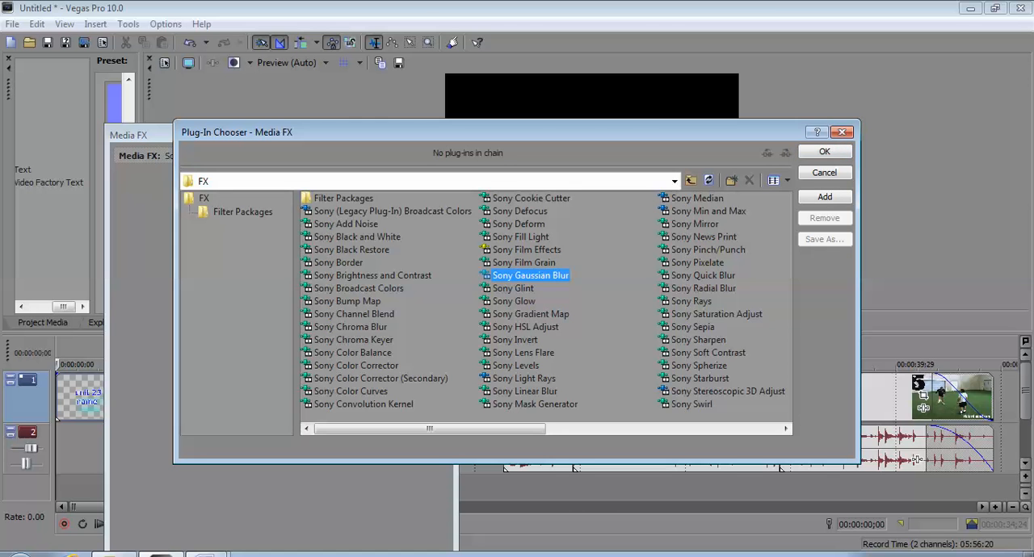
left_click(824, 152)
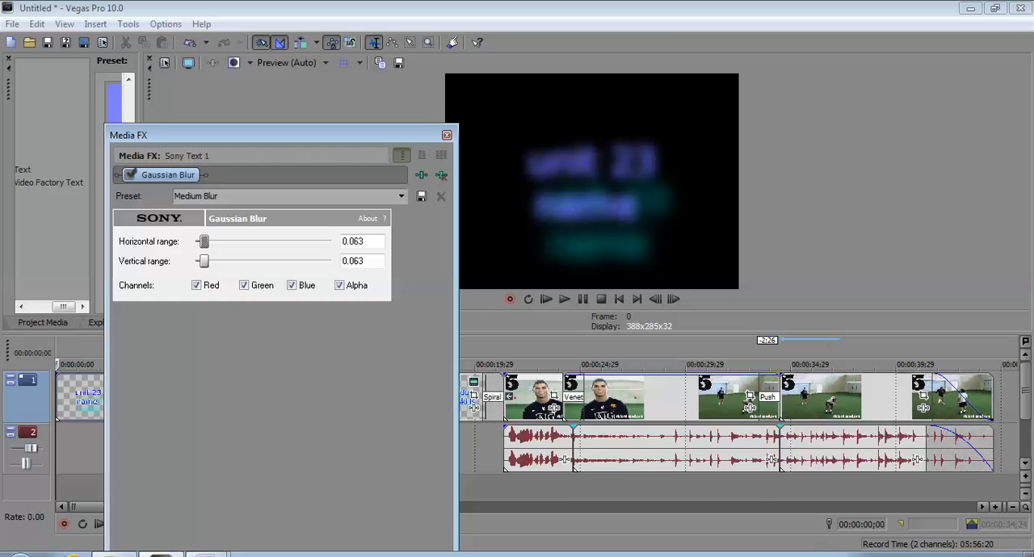
mouse_move(204, 240)
left_mouse_down()
mouse_move(299, 241)
mouse_move(195, 240)
left_mouse_up()
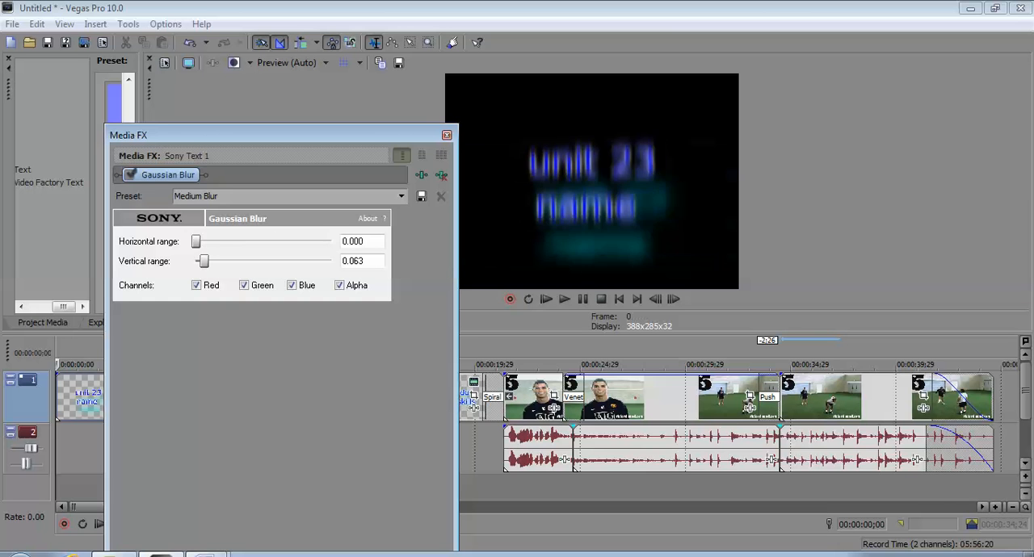
mouse_move(204, 261)
left_mouse_down()
mouse_move(302, 261)
mouse_move(196, 261)
left_mouse_up()
- Show the Gaussian Blur effect's keyframe timeline and reposition the Media FX window so the timeline is reachable
mouse_move(186, 134)
left_mouse_down()
mouse_move(125, 89)
mouse_move(188, 122)
mouse_move(174, 118)
left_mouse_up()
left_click_drag(266, 118, 899, 38)
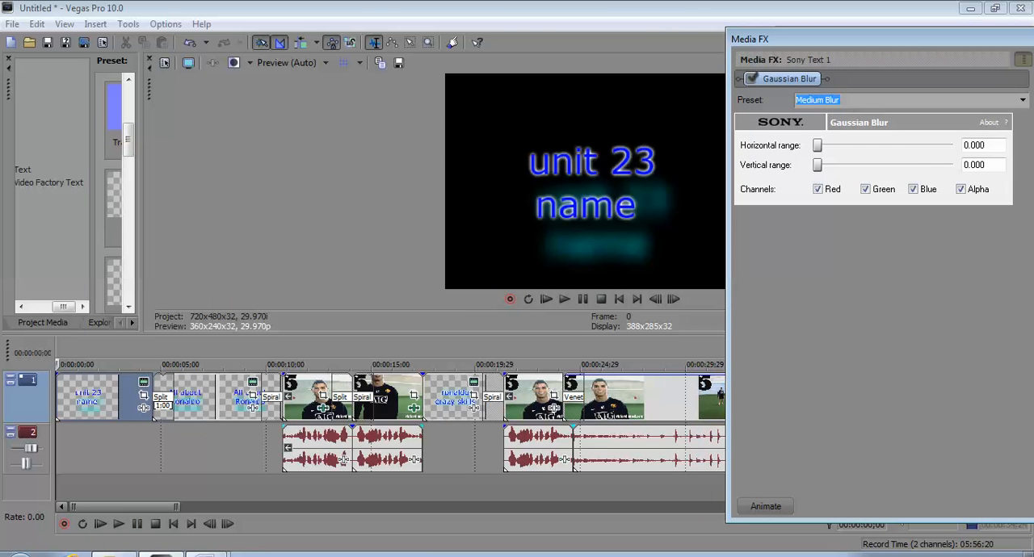
left_click(765, 506)
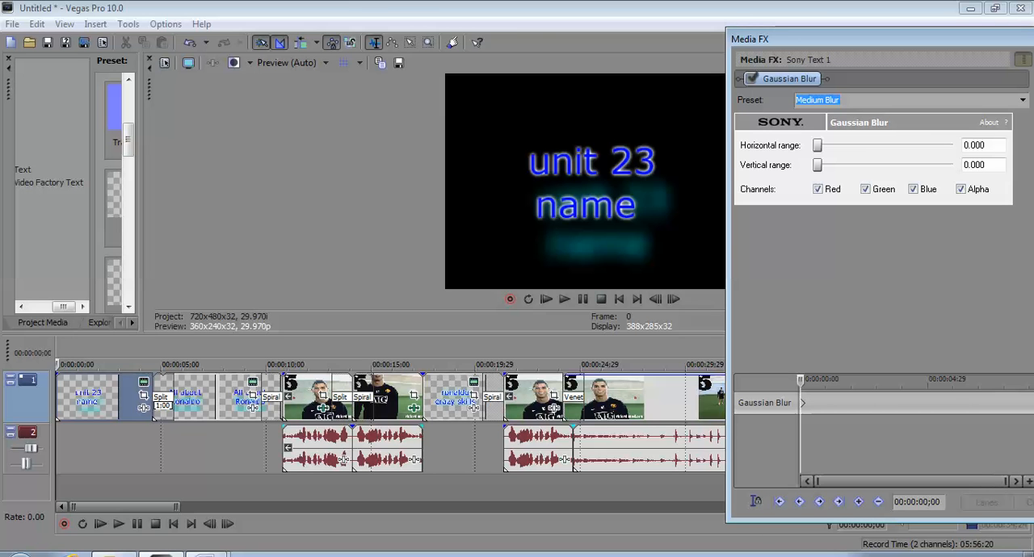
left_click_drag(898, 39, 831, 342)
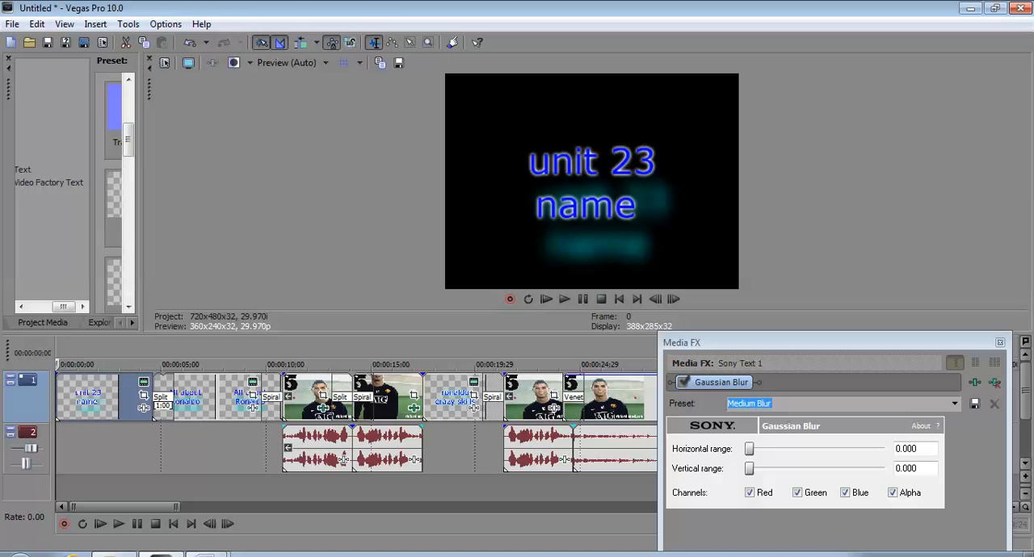
left_click_drag(831, 342, 902, 116)
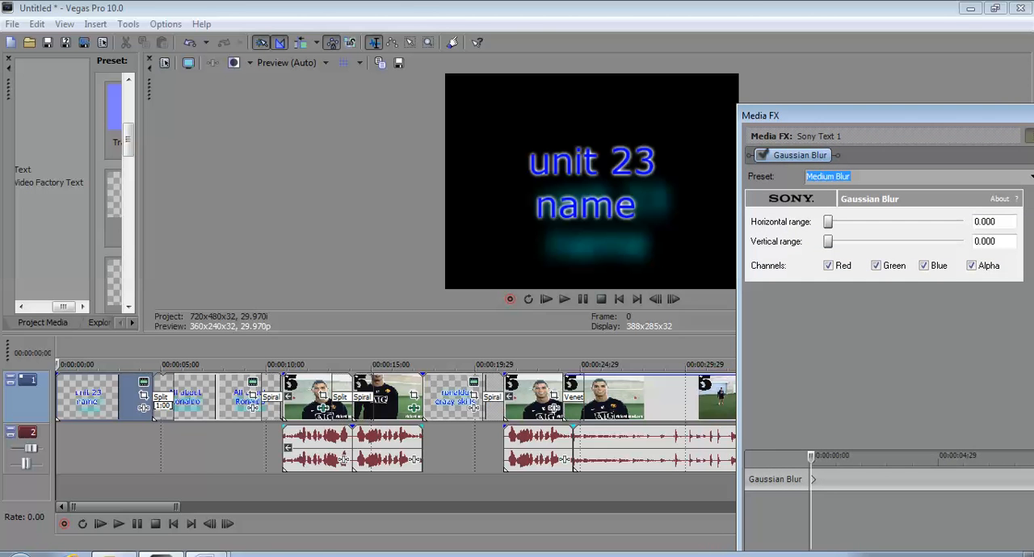
left_click_drag(903, 116, 252, 115)
- Add a Gaussian Blur keyframe at 00:00:00;13 with horizontal range about 0.597 and vertical range about 0.162
left_click(173, 480)
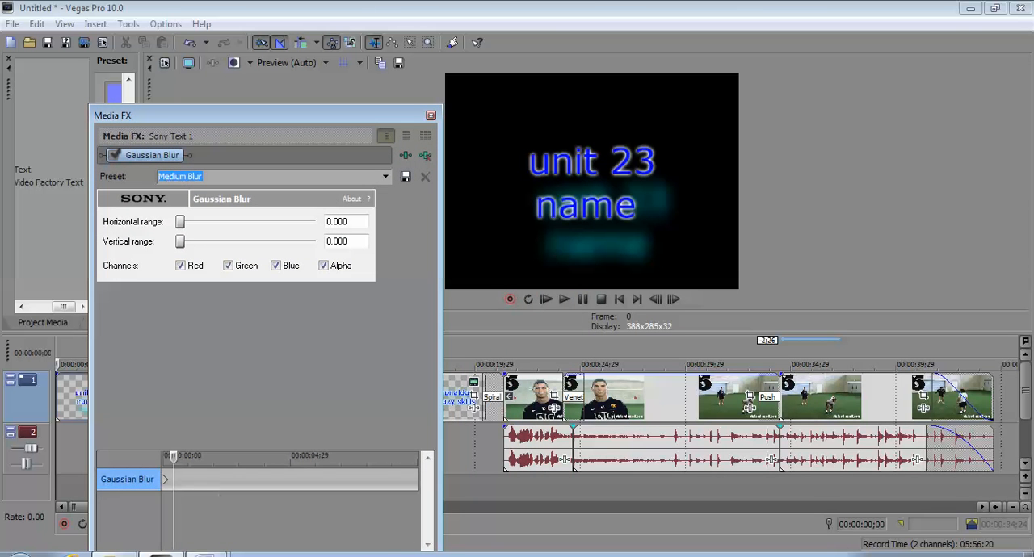
double_click(174, 480)
left_click_drag(180, 221, 260, 221)
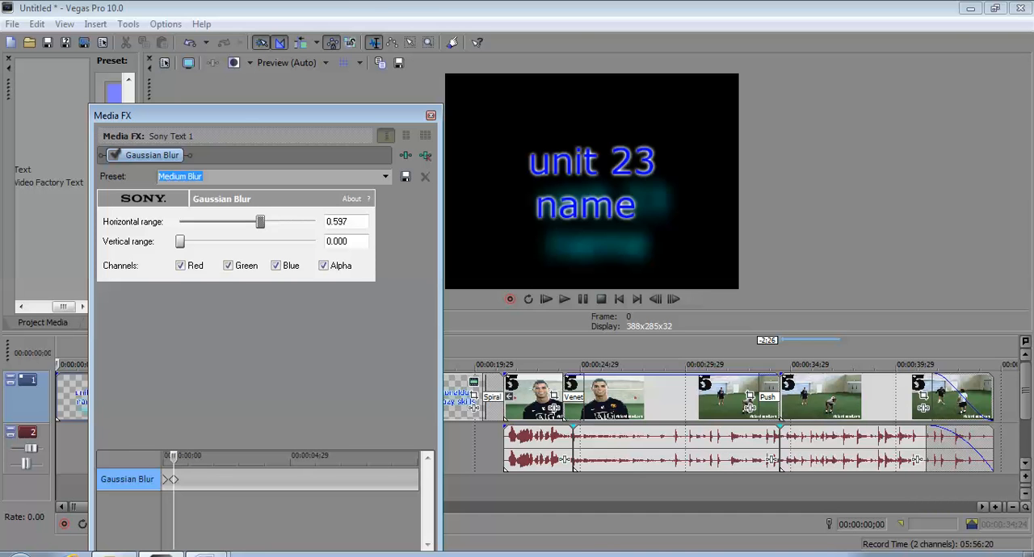
left_click_drag(179, 242, 202, 241)
- Dock the Media FX window beside the video preview and enlarge the docked area above the main timeline
left_click_drag(242, 116, 826, 77)
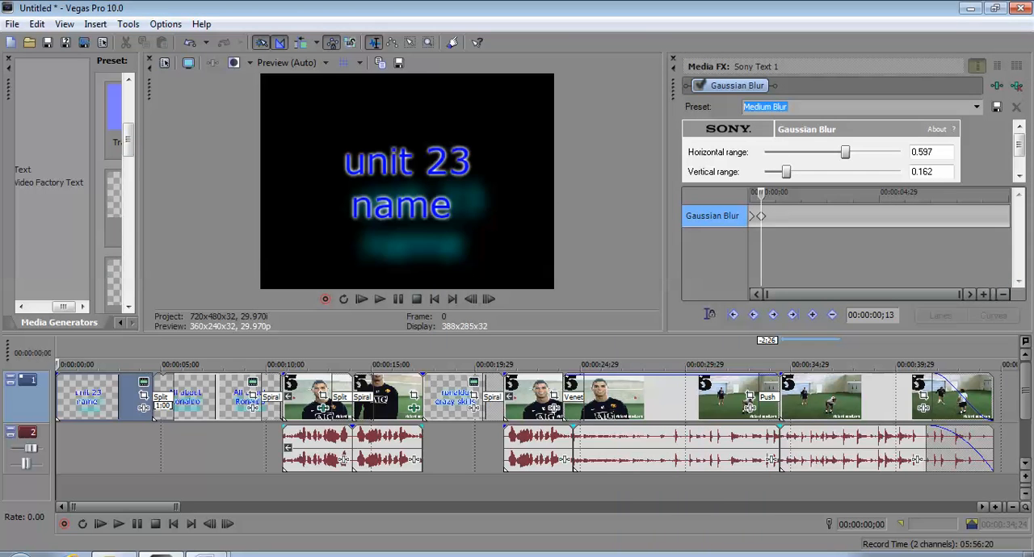
left_click_drag(796, 335, 795, 426)
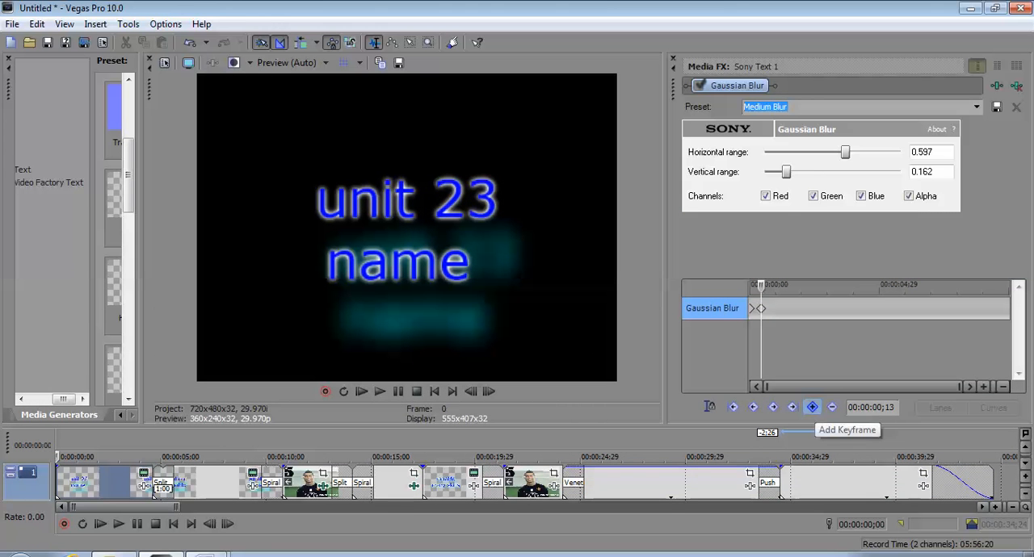
- Add Gaussian Blur keyframes at 00:00:00;28 with vertical range about 0.698 and at 00:00:01;14 with horizontal range 0.000
left_click(773, 308)
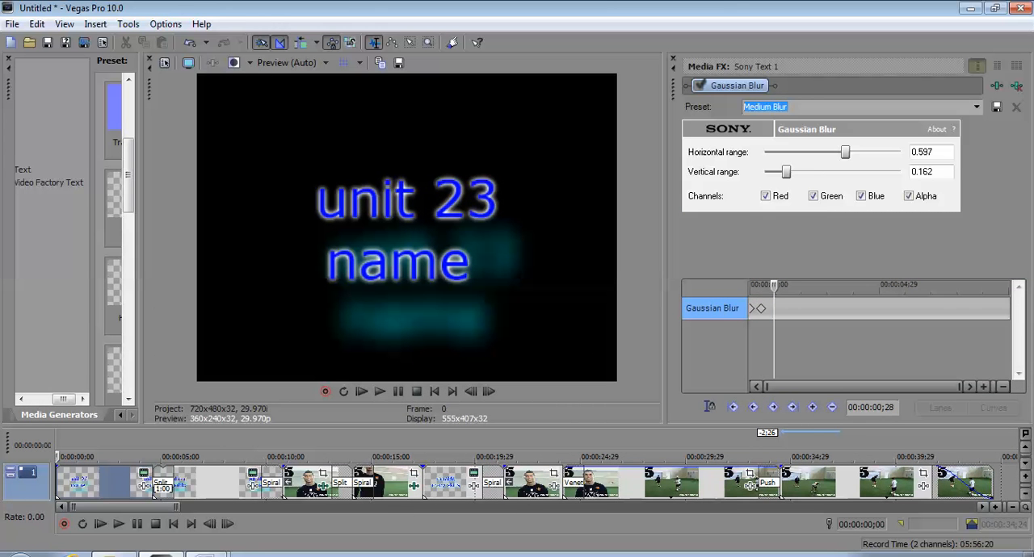
left_click_drag(786, 172, 858, 172)
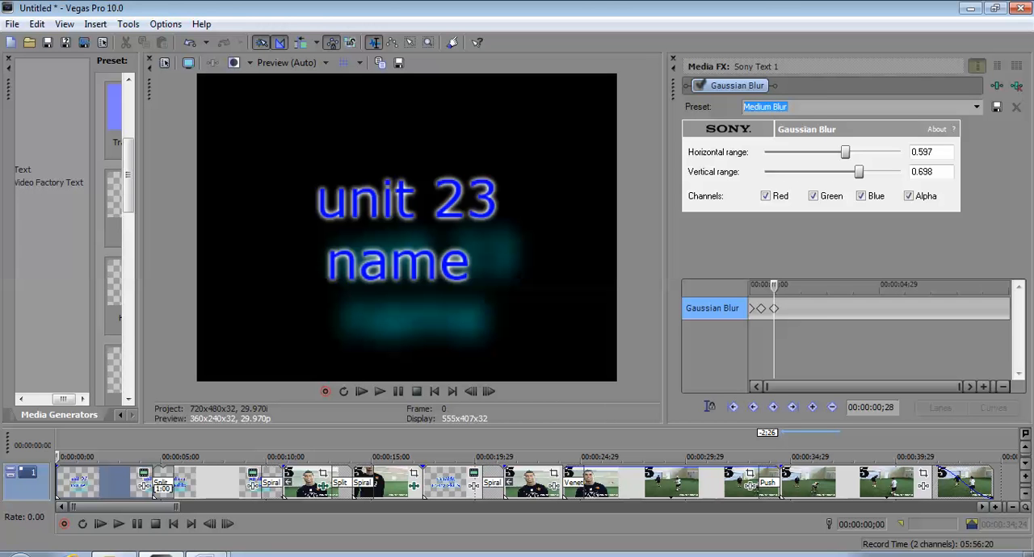
left_click(787, 319)
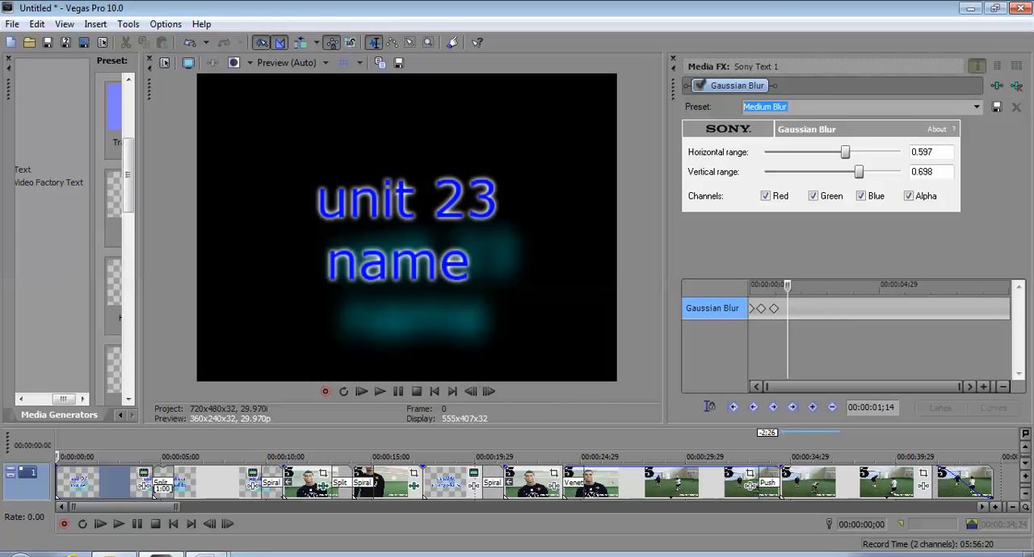
left_click_drag(845, 152, 765, 151)
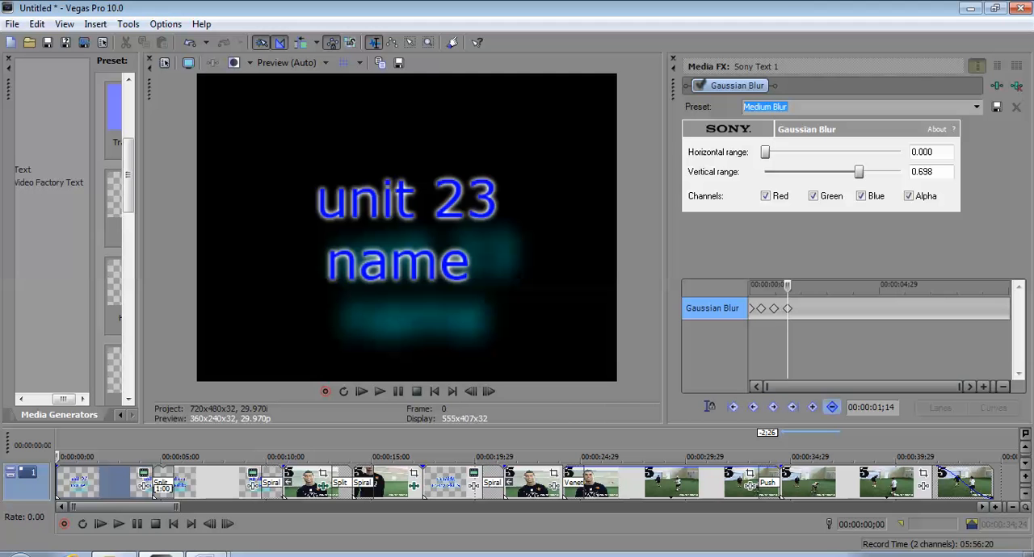
- Add Gaussian Blur keyframes at 00:00:02;02 (horizontal about 0.212, vertical about 0.100) and 00:00:02;20 (horizontal about 0.005, vertical 0.000)
left_click(802, 319)
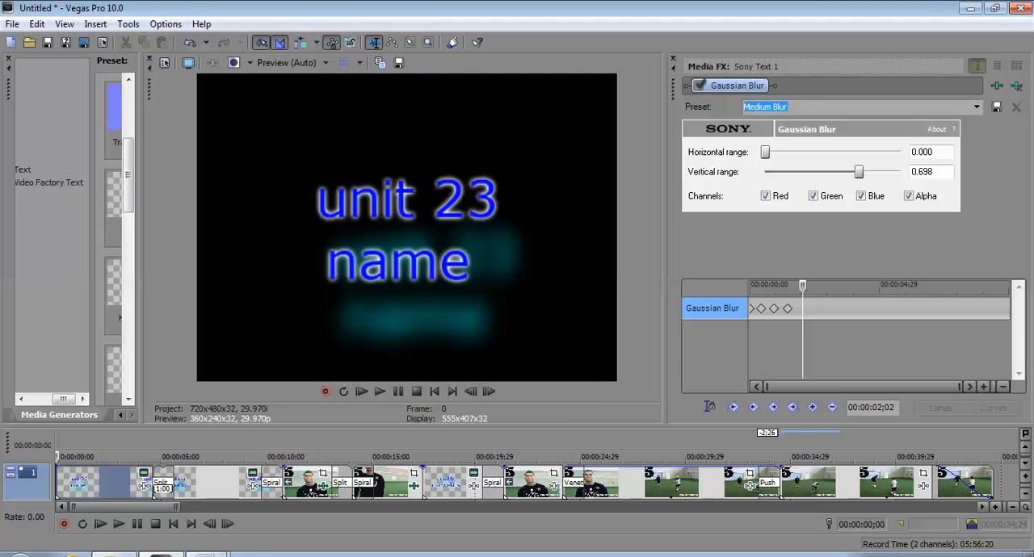
left_click_drag(859, 171, 792, 152)
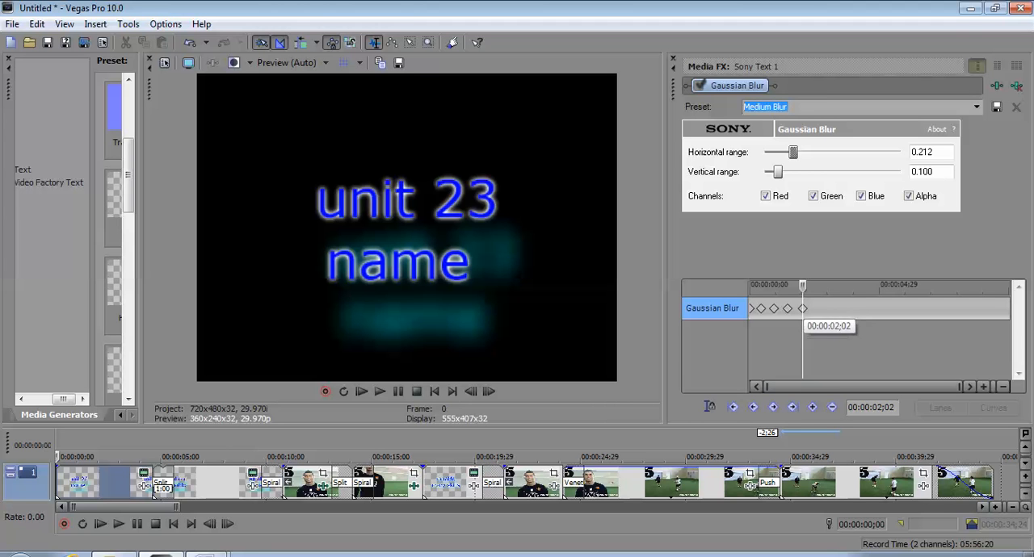
left_click(818, 309)
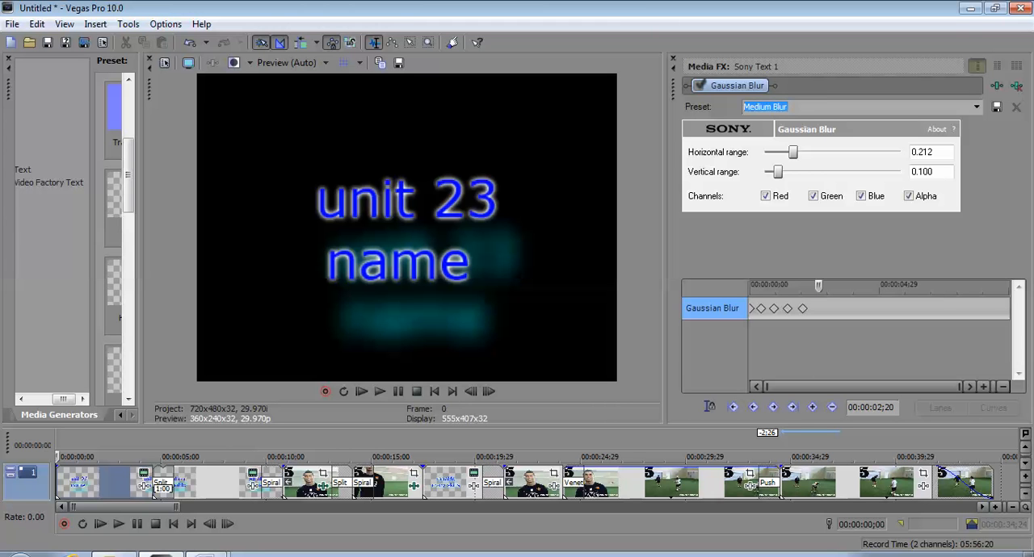
left_click_drag(778, 171, 766, 151)
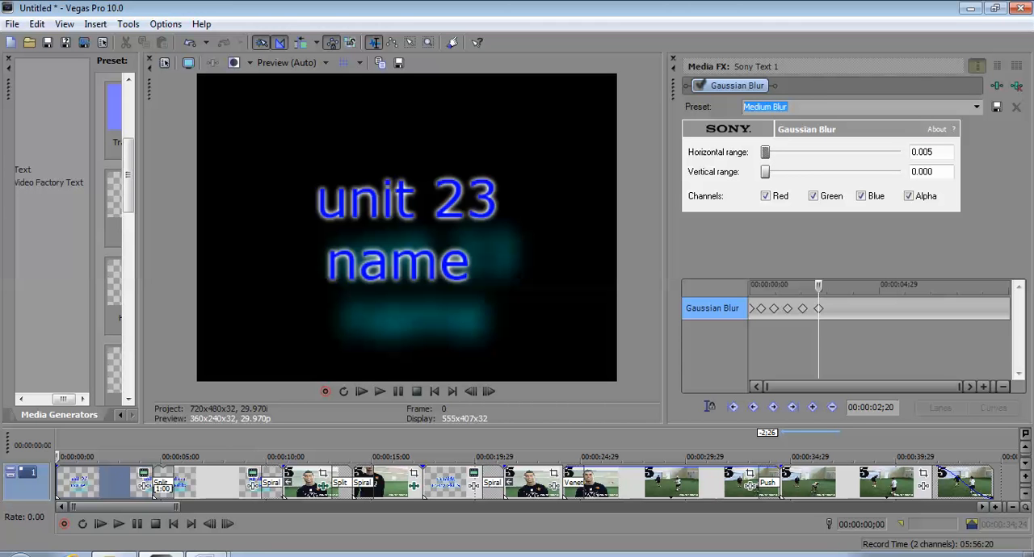
- Close the docked Media FX window and resize the preview area so both the preview and the timeline tracks are visible
left_click_drag(339, 426, 339, 289)
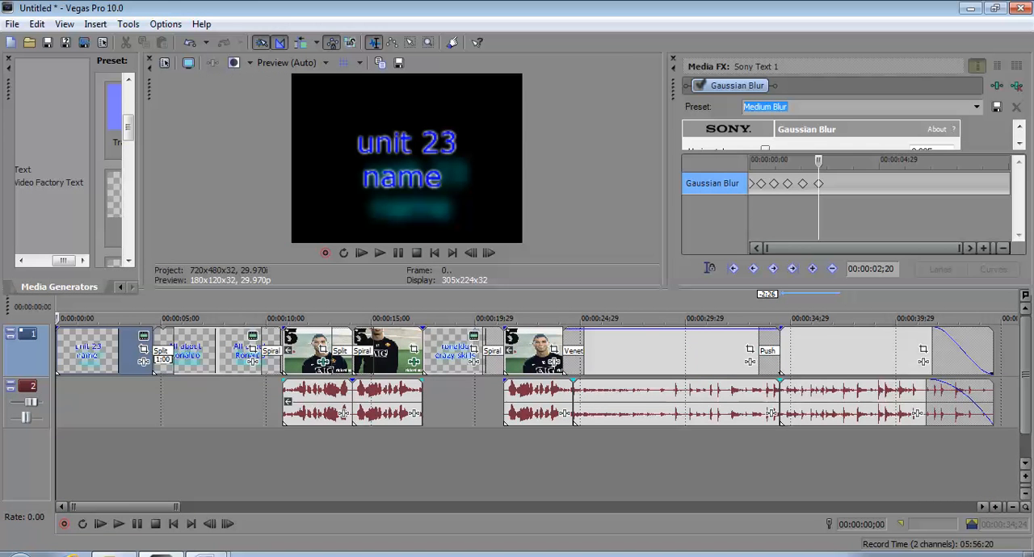
left_click_drag(517, 298, 516, 311)
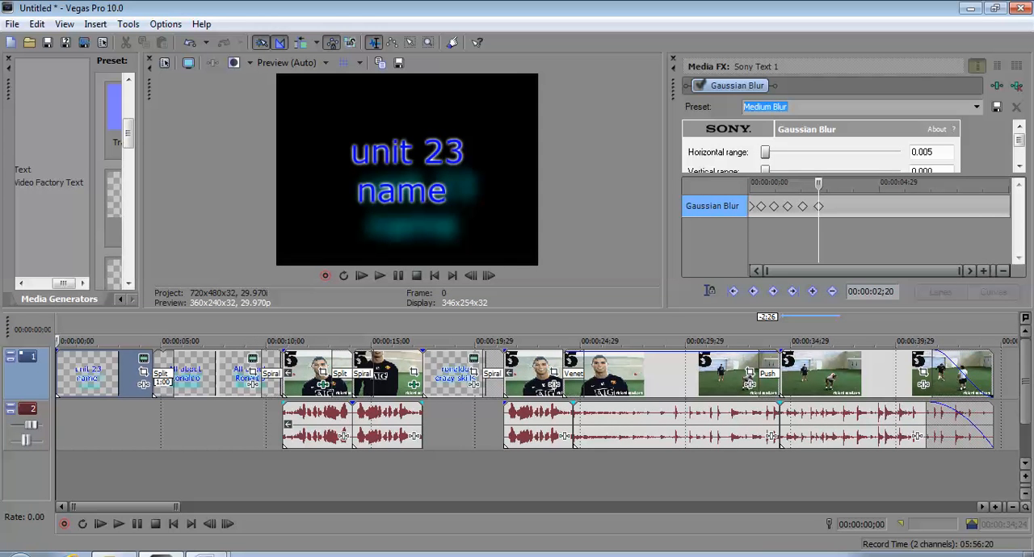
left_click(671, 59)
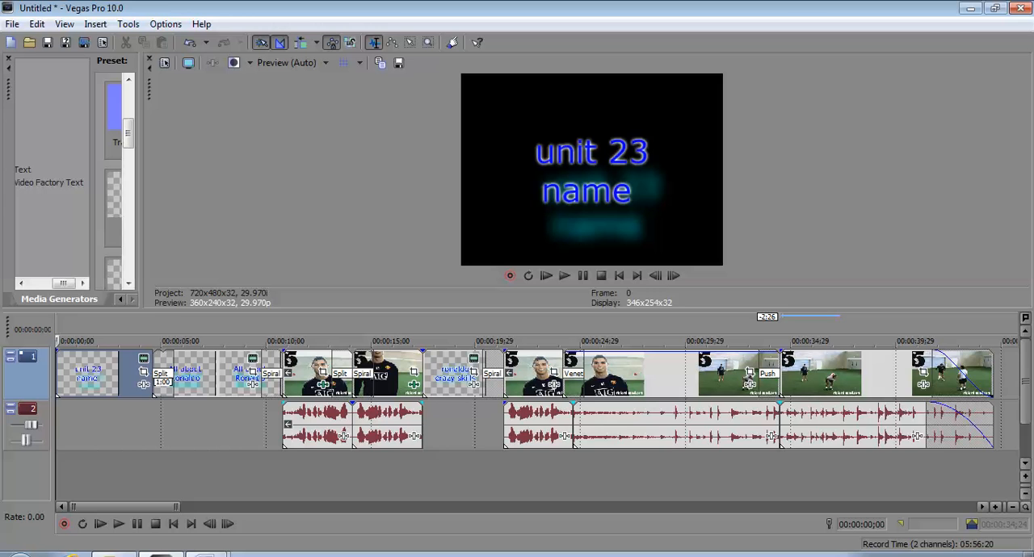
left_click_drag(517, 310, 517, 360)
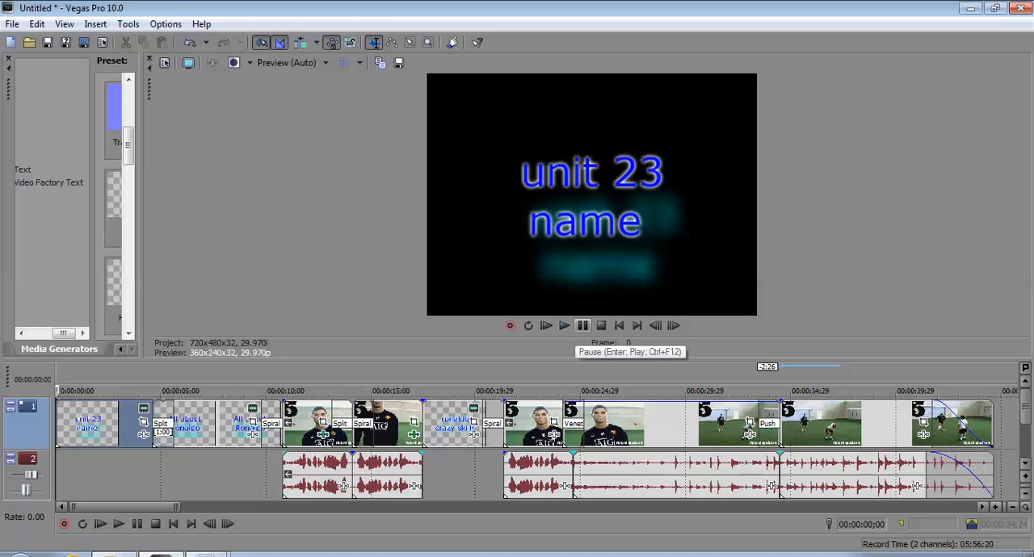
- Play back the opening title to check the animated blur, stop playback, and inspect the frame at 00:00:00;17
left_click(563, 325)
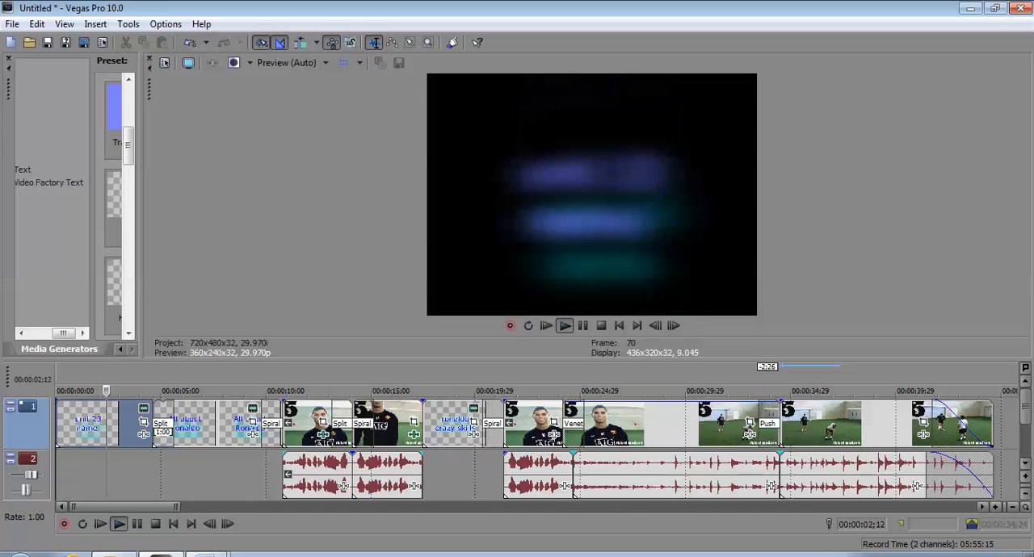
left_click(600, 325)
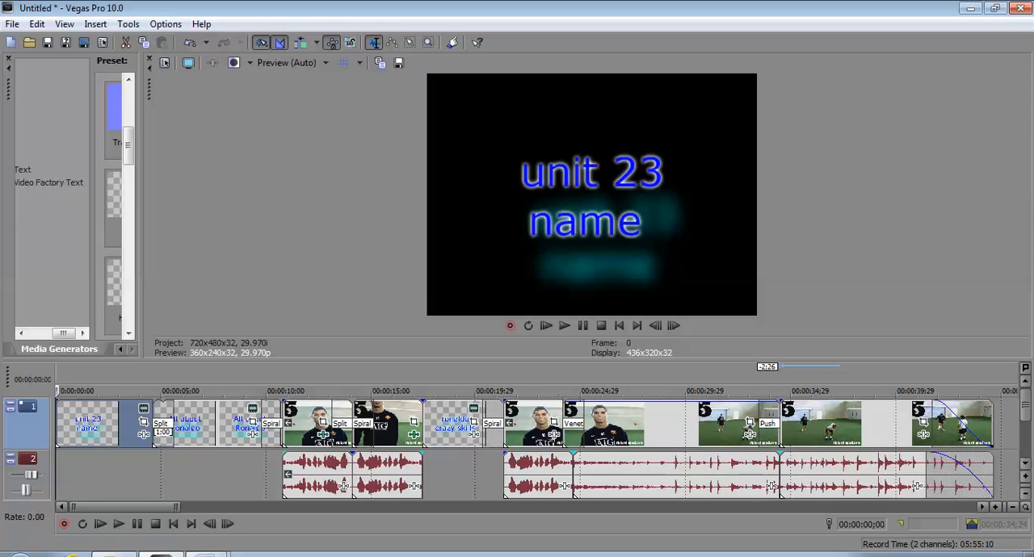
right_click(55, 423)
left_click(68, 413)
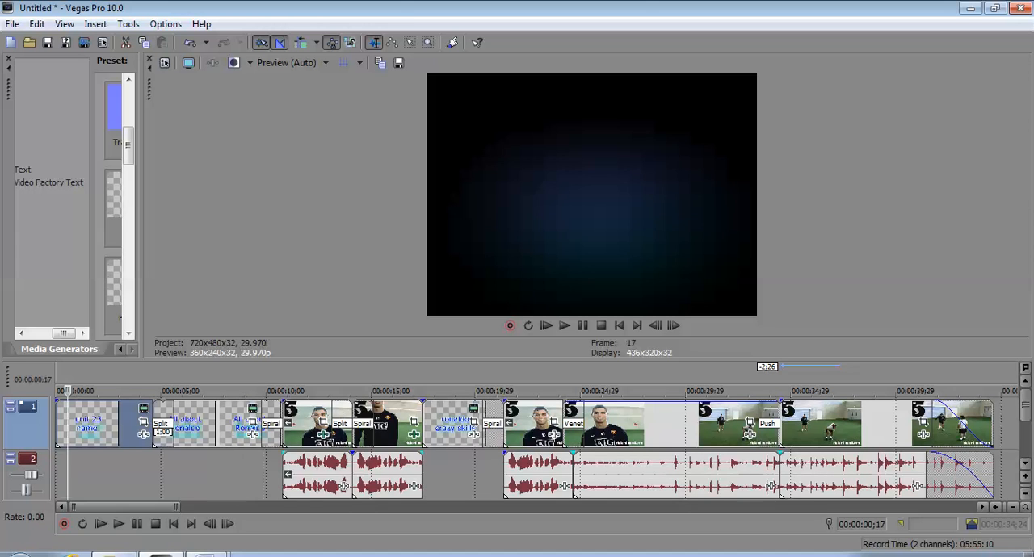
- Shrink the preview area and open the generated media settings of the opening title
left_click_drag(517, 361, 517, 221)
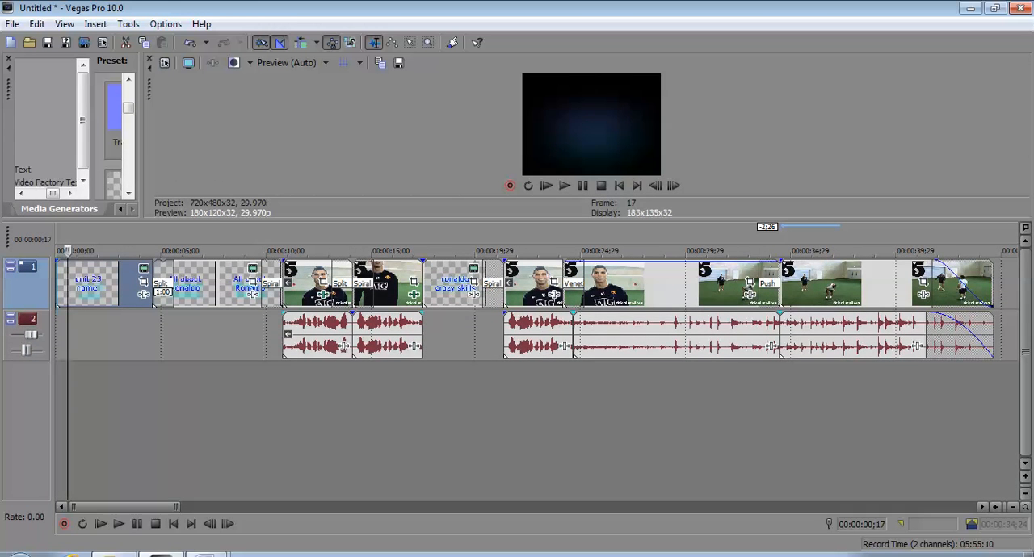
left_click(59, 285)
right_click(59, 284)
left_click(105, 231)
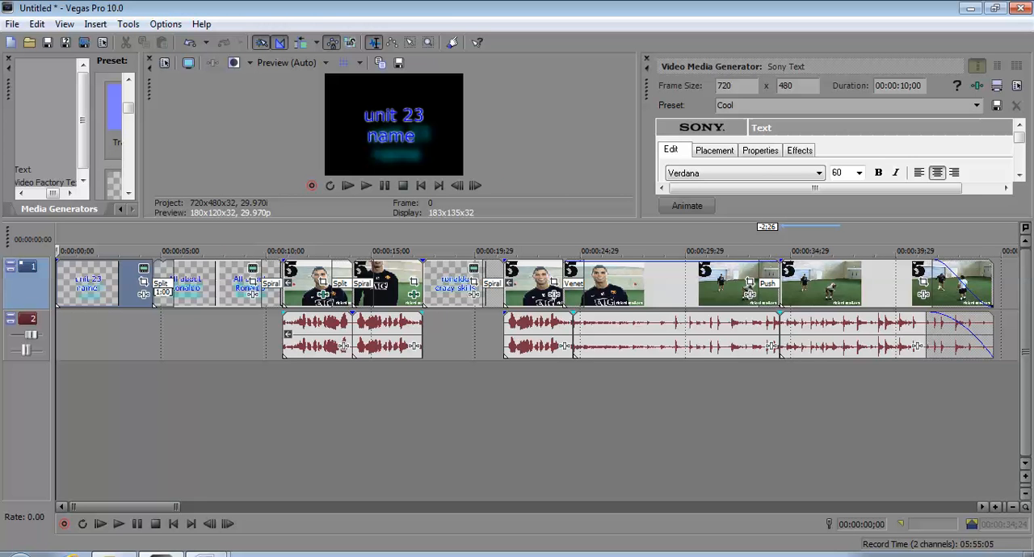
- Open the opening title's Media FX settings and enlarge the docked area to show the Gaussian Blur controls and keyframes
left_click(59, 284)
right_click(59, 284)
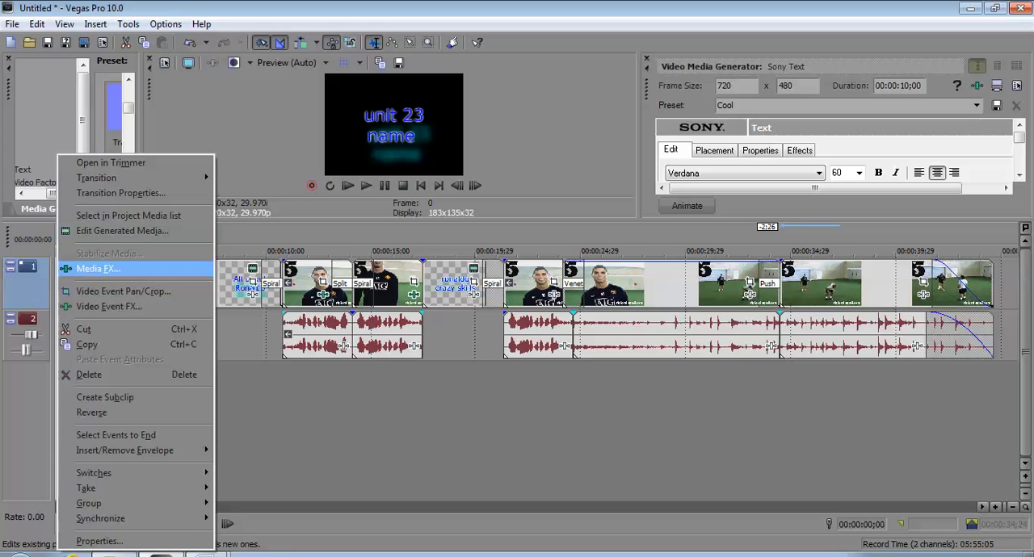
left_click(97, 268)
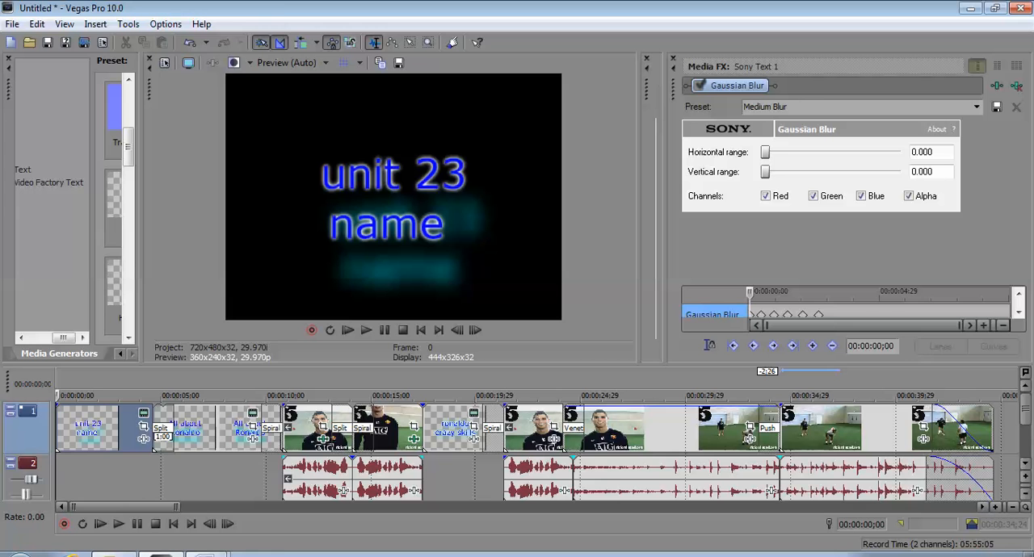
- Restore the default window layout
left_click(64, 24)
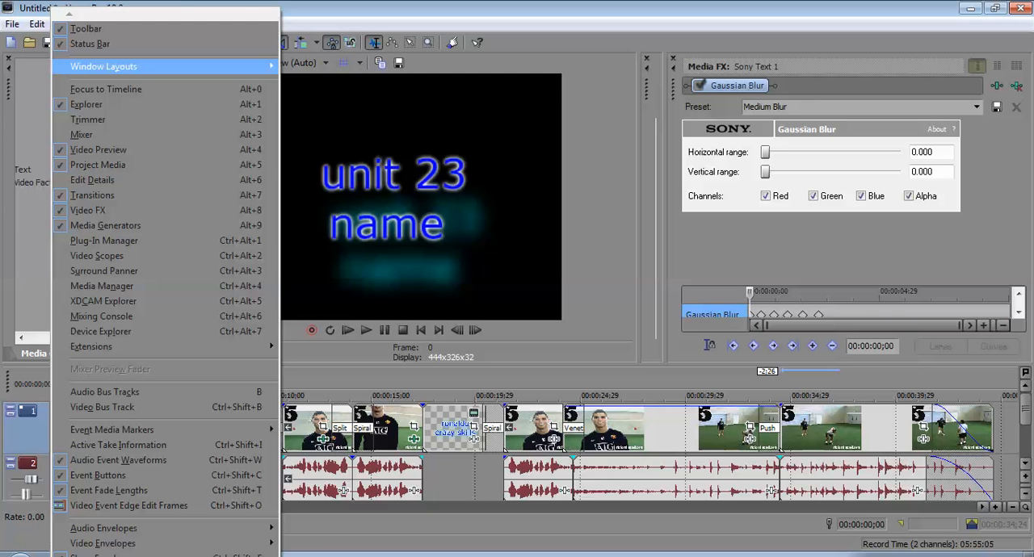
mouse_move(161, 66)
left_click(325, 134)
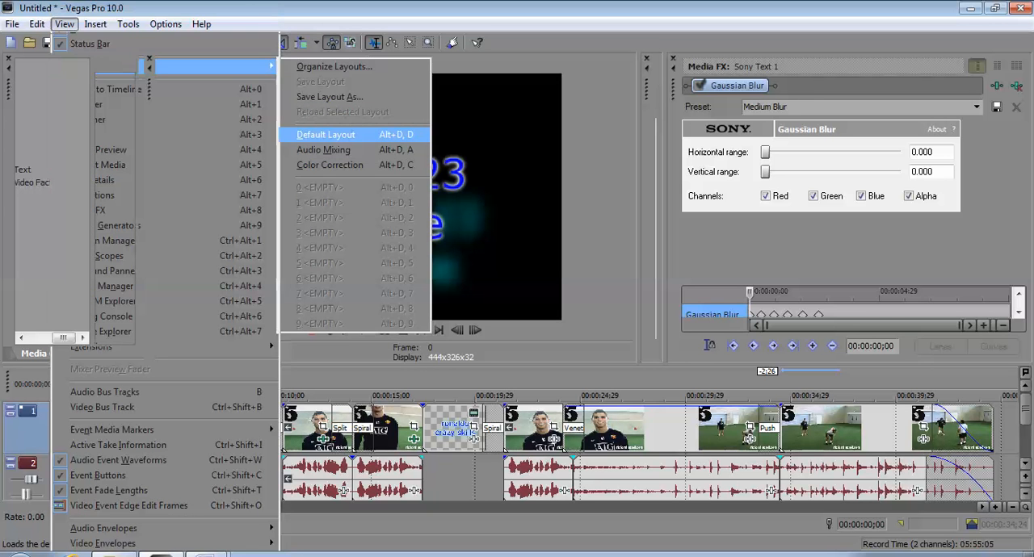